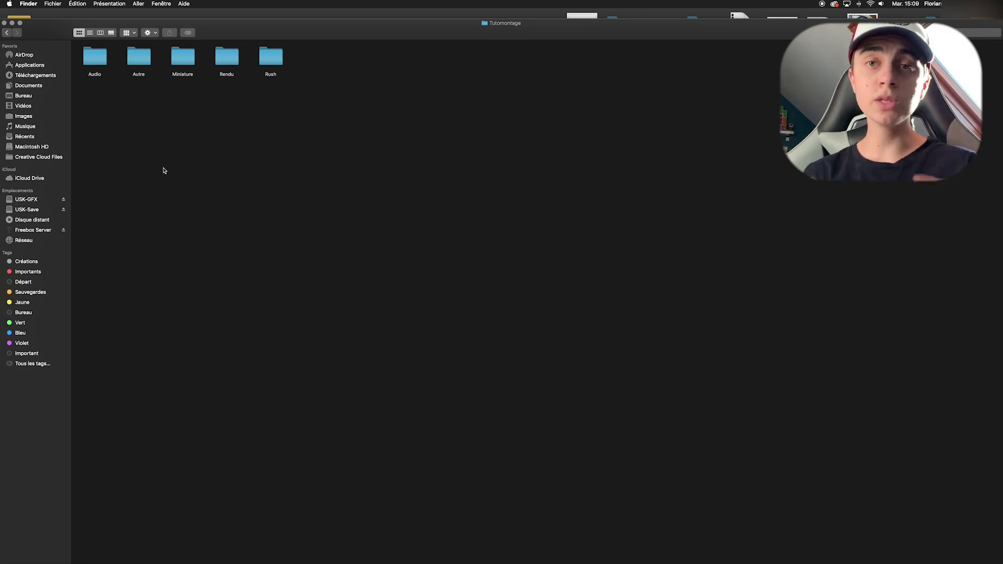
Step: Look through the project's Miniature, Rendu and Rush folders to see which files each contains
{"action": "double_click", "coordinate": [186, 69]}
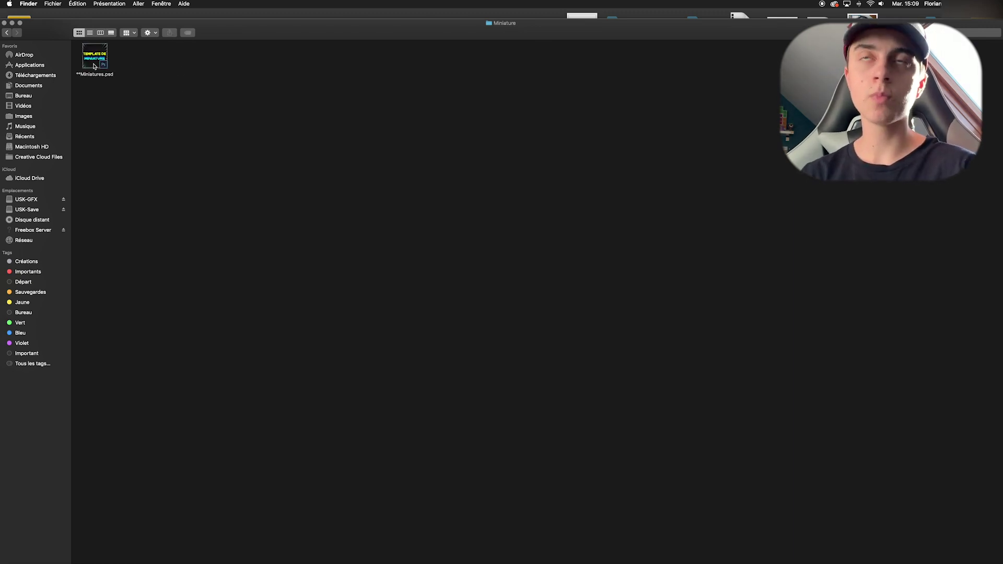
{"action": "left_click", "coordinate": [7, 33]}
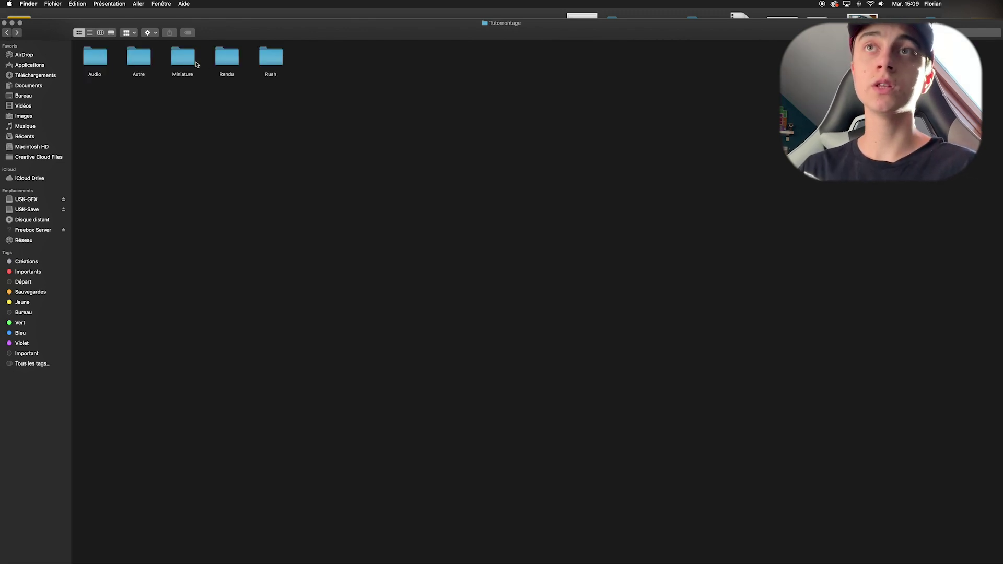
{"action": "double_click", "coordinate": [230, 62]}
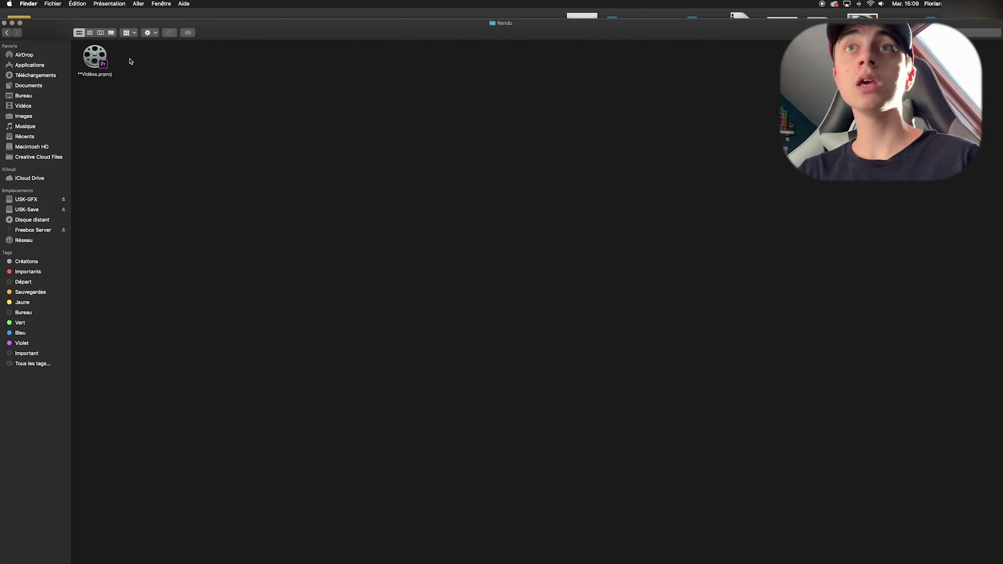
{"action": "left_click", "coordinate": [8, 35]}
{"action": "double_click", "coordinate": [270, 58]}
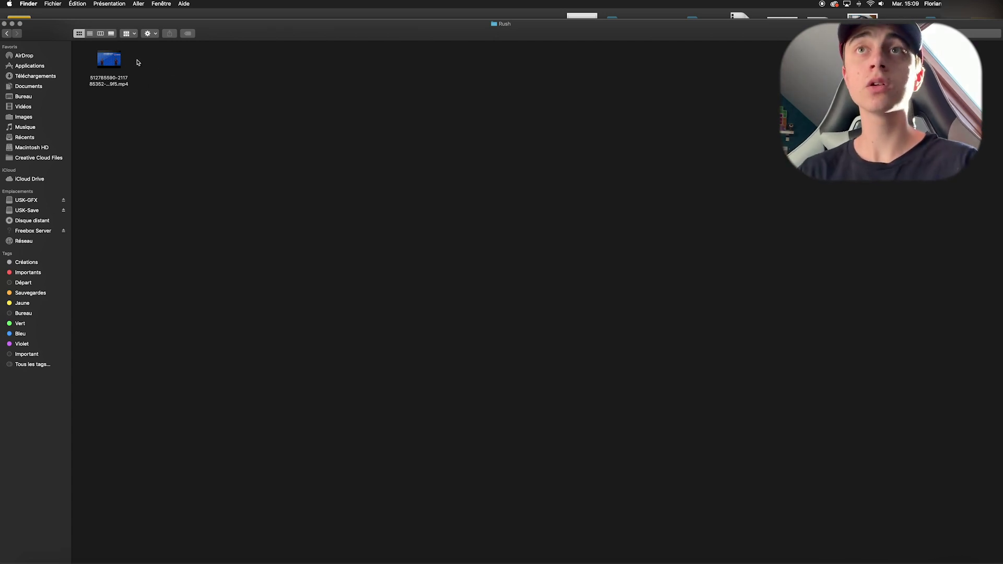
{"action": "left_click", "coordinate": [116, 68]}
{"action": "key", "text": "super+c"}
{"action": "key", "text": "ctrl+Up"}
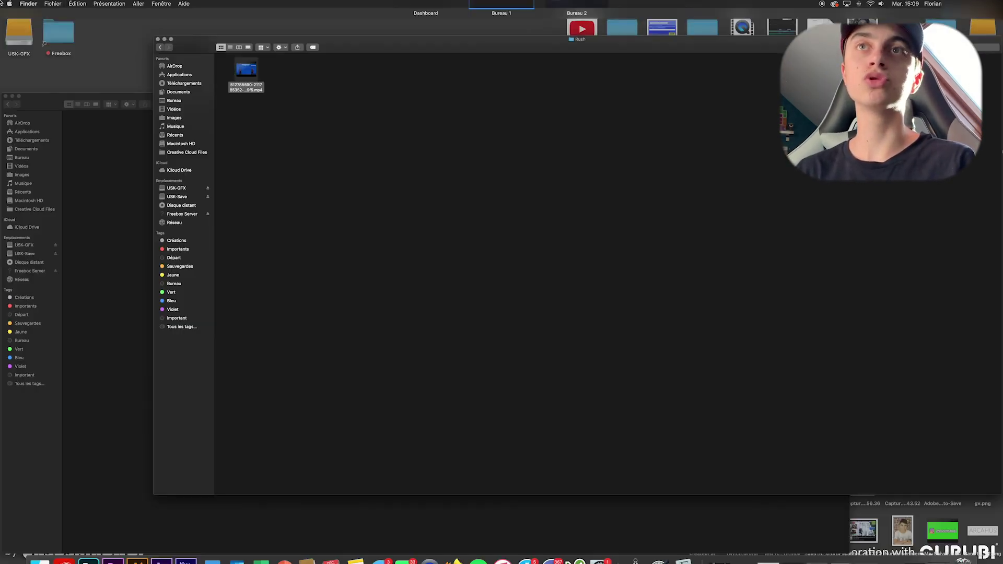
{"action": "left_click", "coordinate": [395, 272]}
{"action": "key", "text": "super+v"}
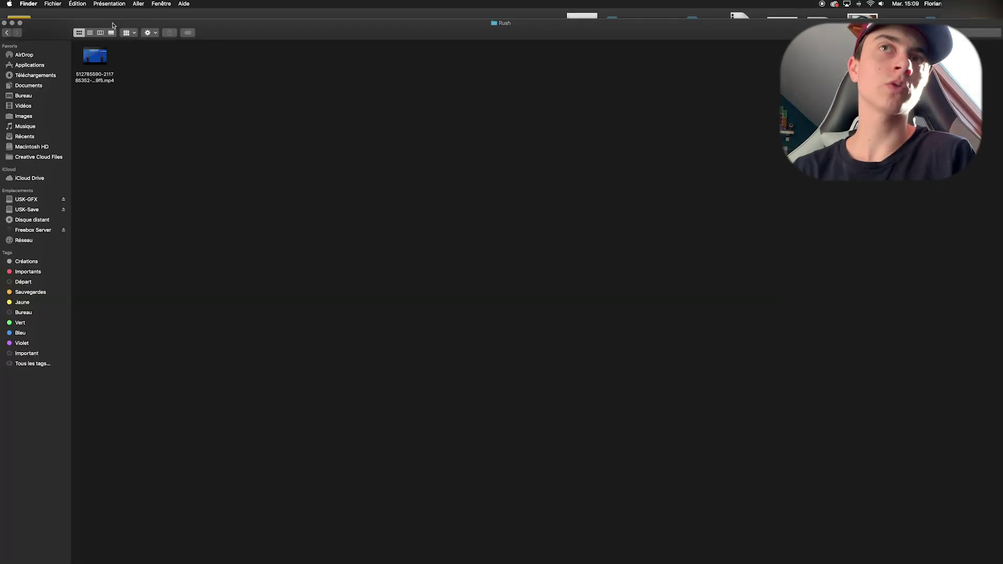
Step: Open the **Vidéos.prproj template from the Rendu folder in Premiere Pro and convert it to a project named Tutomontage
{"action": "left_click", "coordinate": [11, 32]}
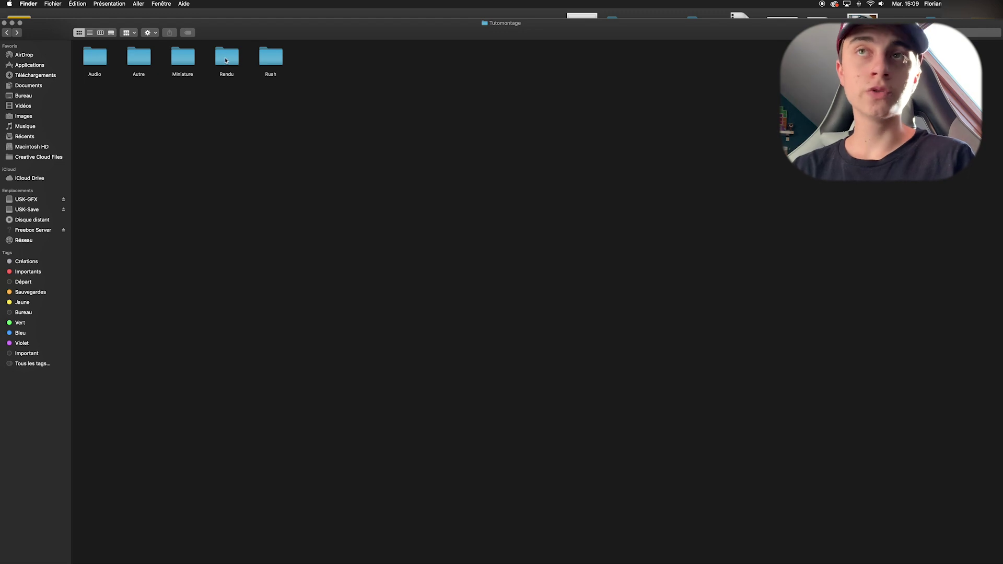
{"action": "double_click", "coordinate": [226, 61]}
{"action": "double_click", "coordinate": [102, 62]}
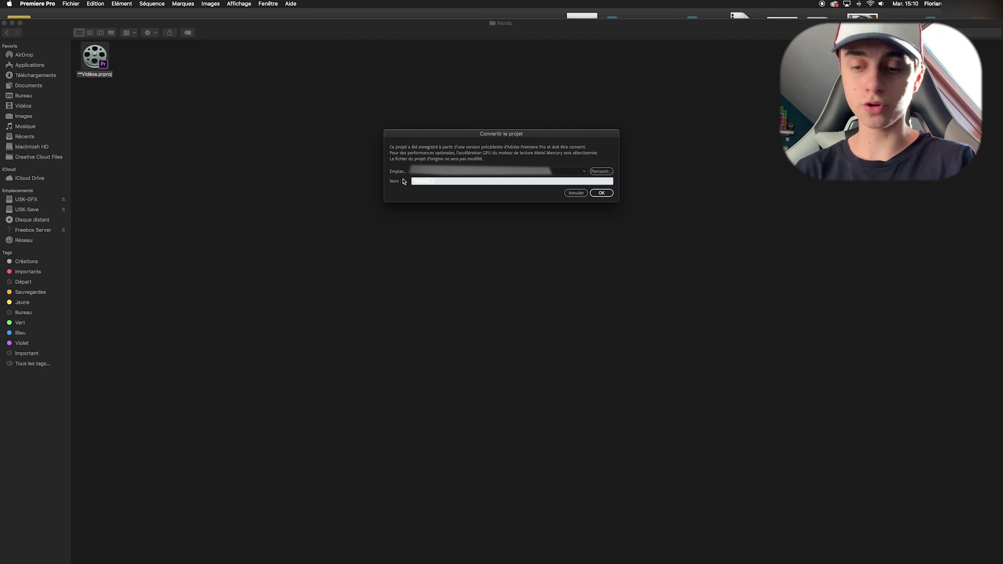
{"action": "type", "text": "Tutomo"}
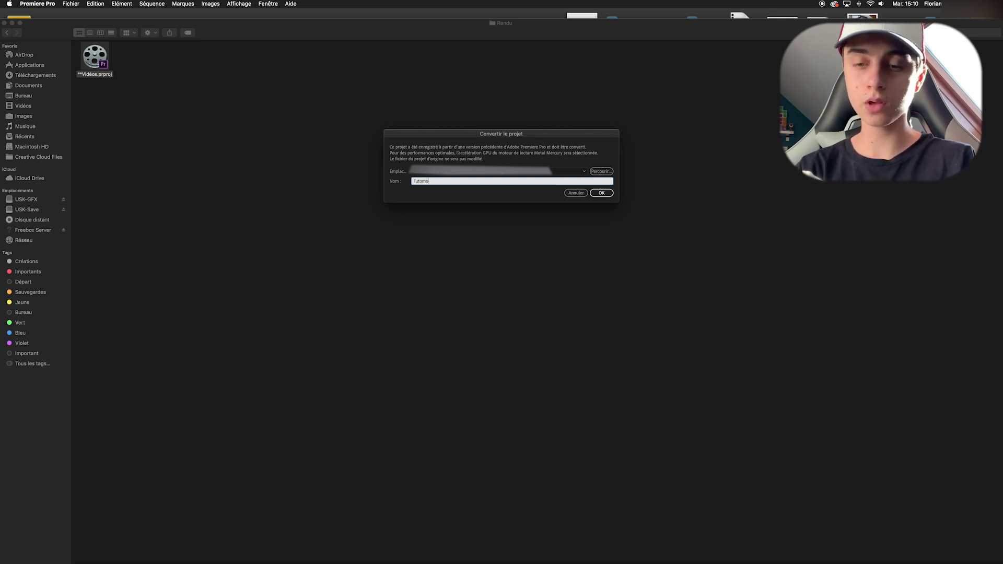
{"action": "type", "text": "ntage"}
{"action": "key", "text": "Return"}
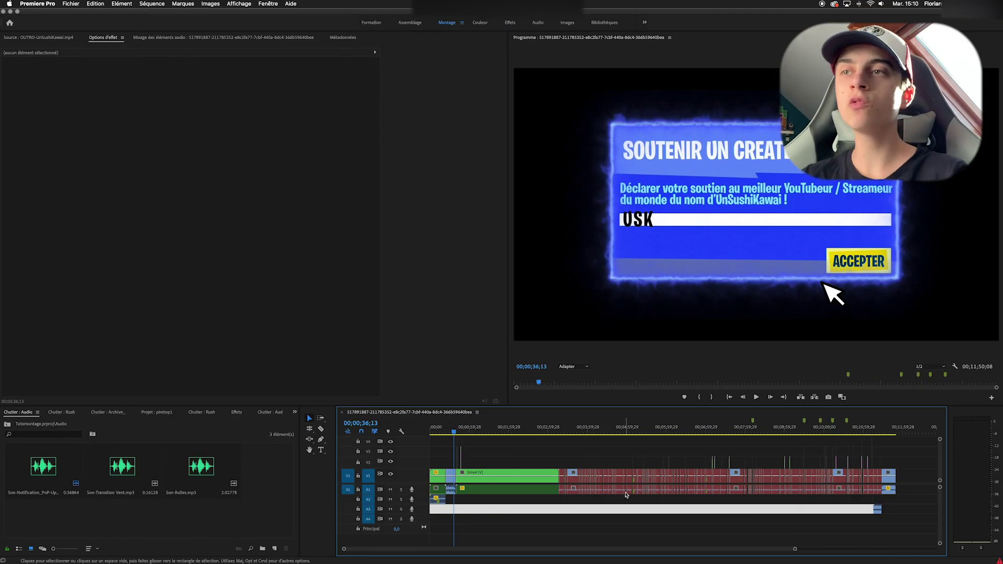
Step: Look over the template's existing edited sequence and close it in the timeline
{"action": "scroll", "coordinate": [626, 494], "scroll_direction": "right", "scroll_amount": 5}
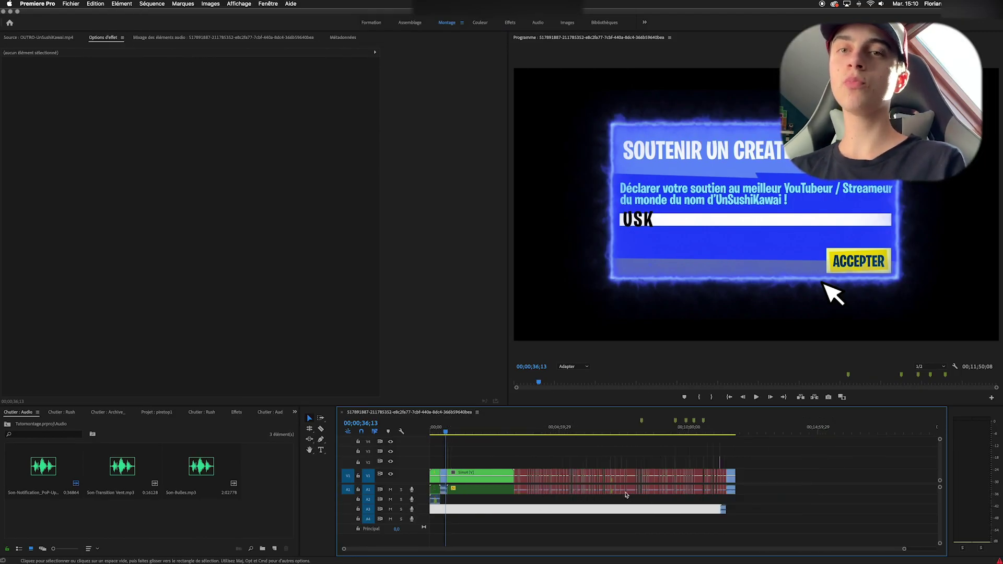
{"action": "scroll", "coordinate": [612, 475], "scroll_direction": "up", "scroll_amount": 3}
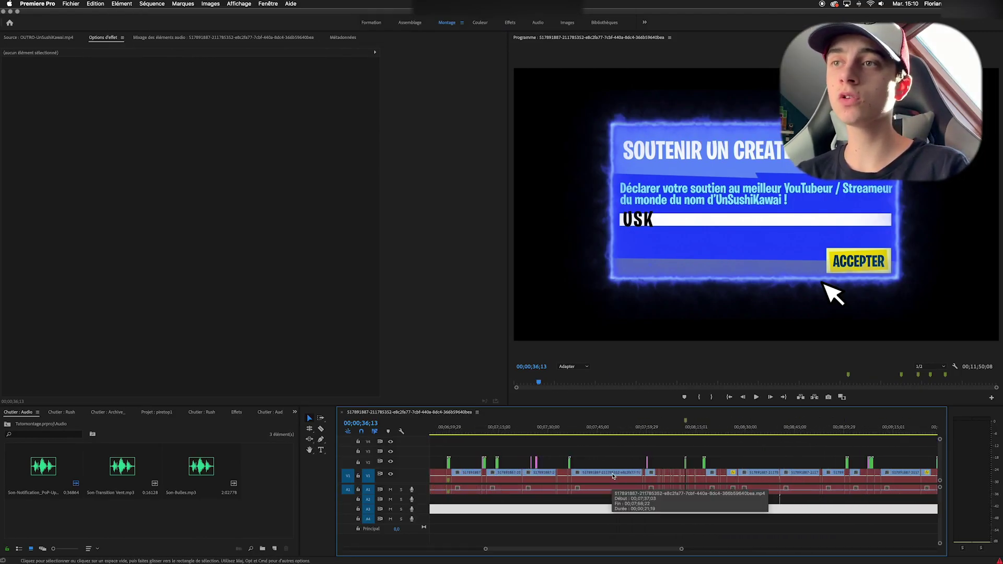
{"action": "scroll", "coordinate": [612, 475], "scroll_direction": "down", "scroll_amount": 6}
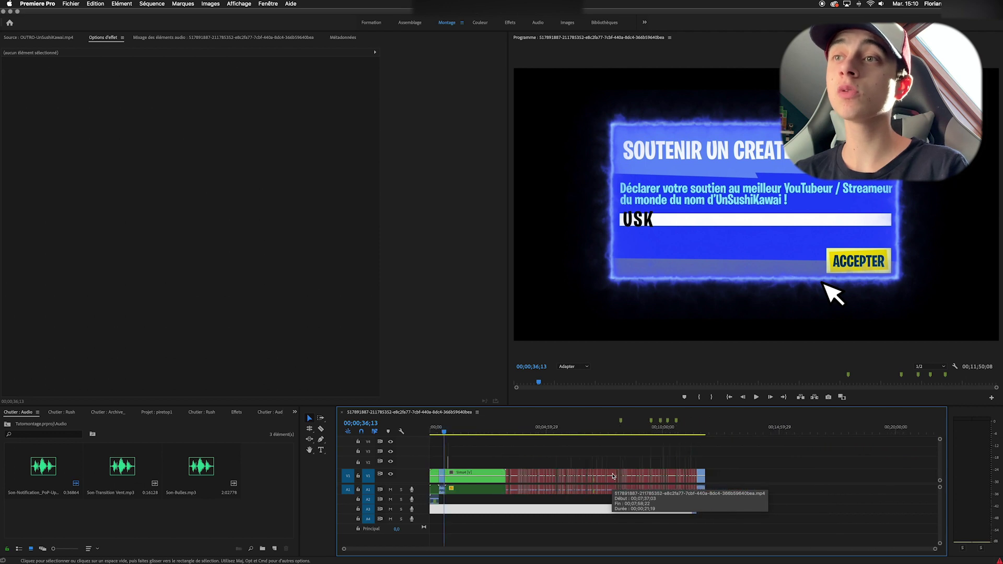
{"action": "left_click", "coordinate": [342, 413]}
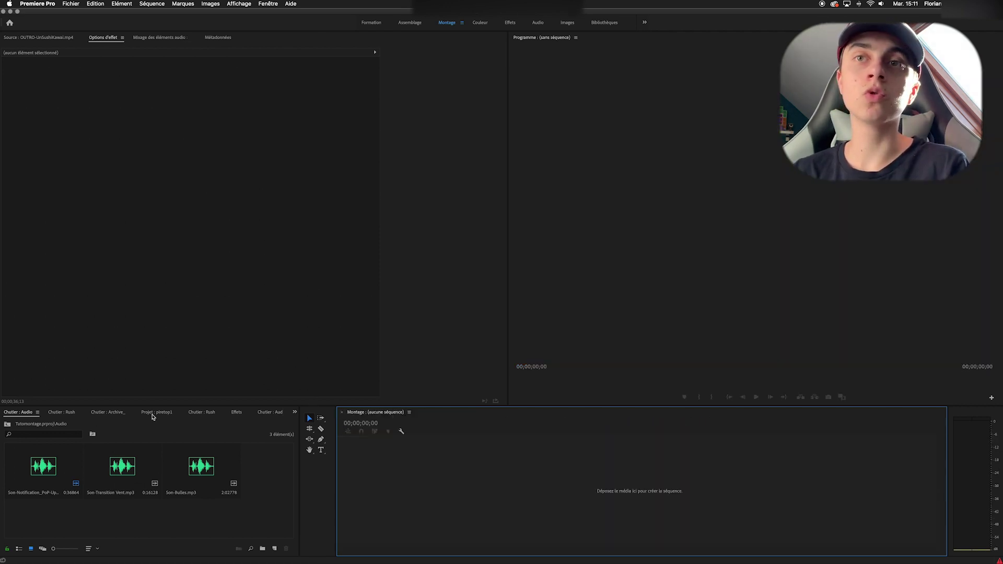
Step: Import the livestream .mp4 from the Rush folder into the project's Rush bin and create a new sequence from it
{"action": "left_click", "coordinate": [202, 413]}
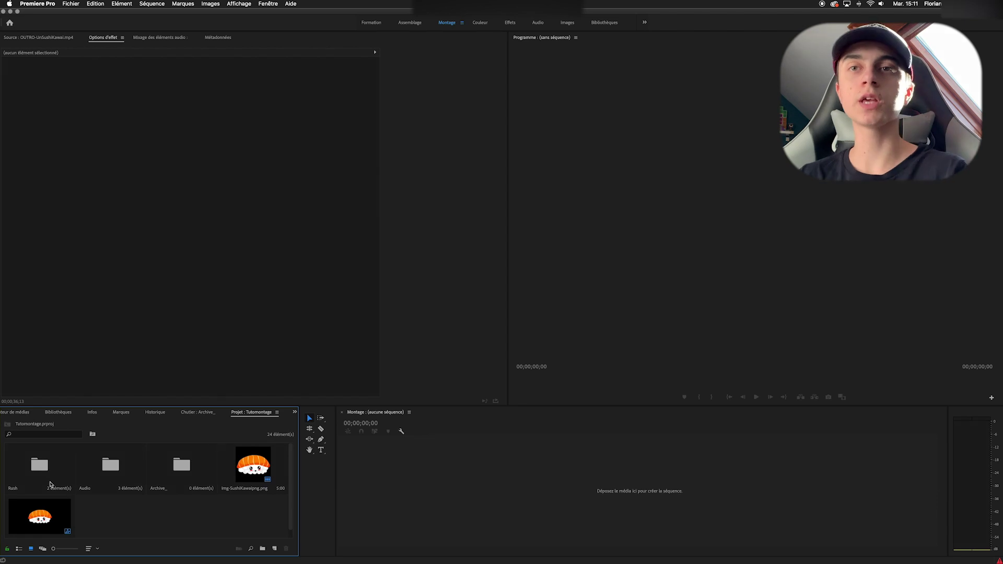
{"action": "double_click", "coordinate": [50, 485]}
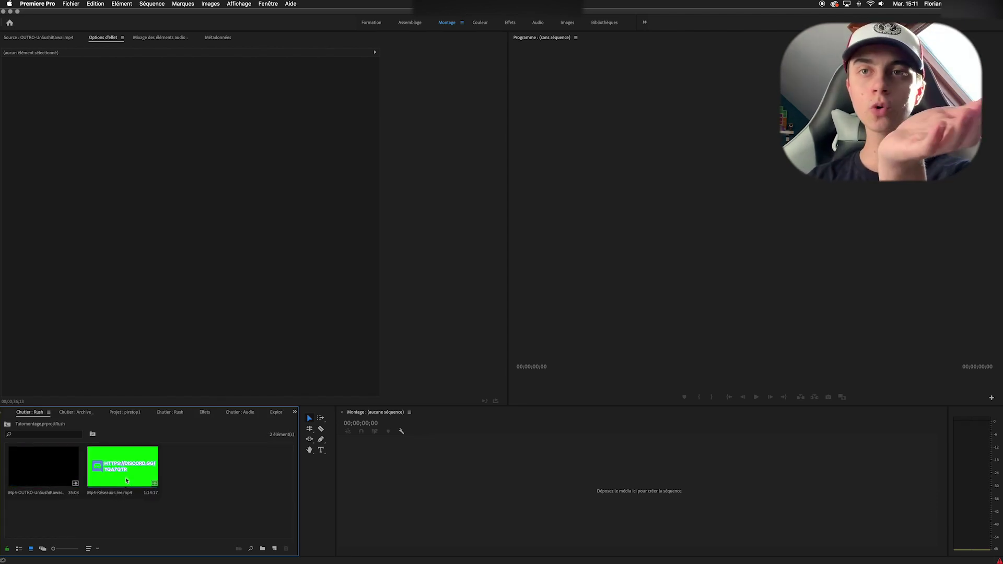
{"action": "left_click", "coordinate": [56, 561]}
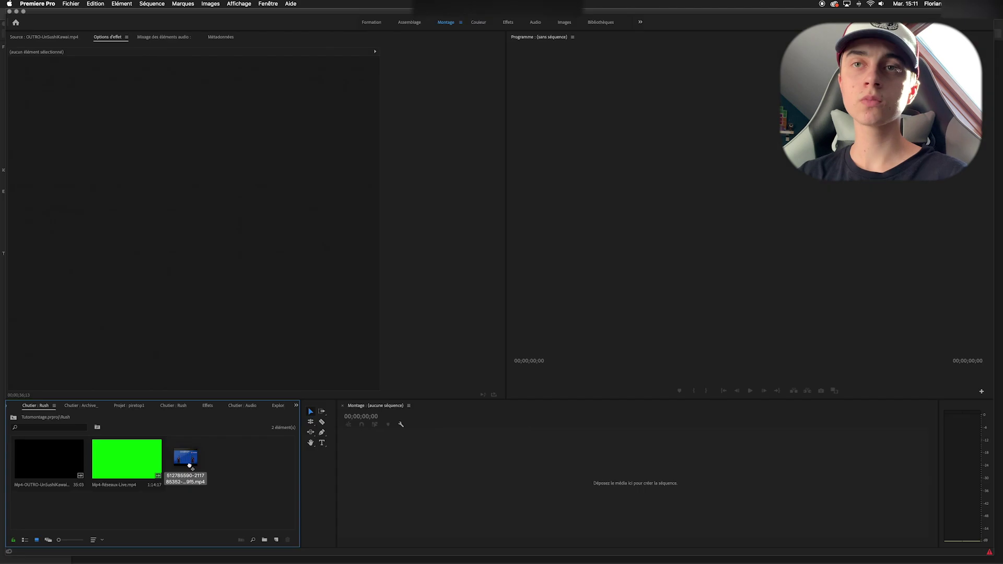
{"action": "left_click_drag", "start_coordinate": [188, 463], "coordinate": [189, 465]}
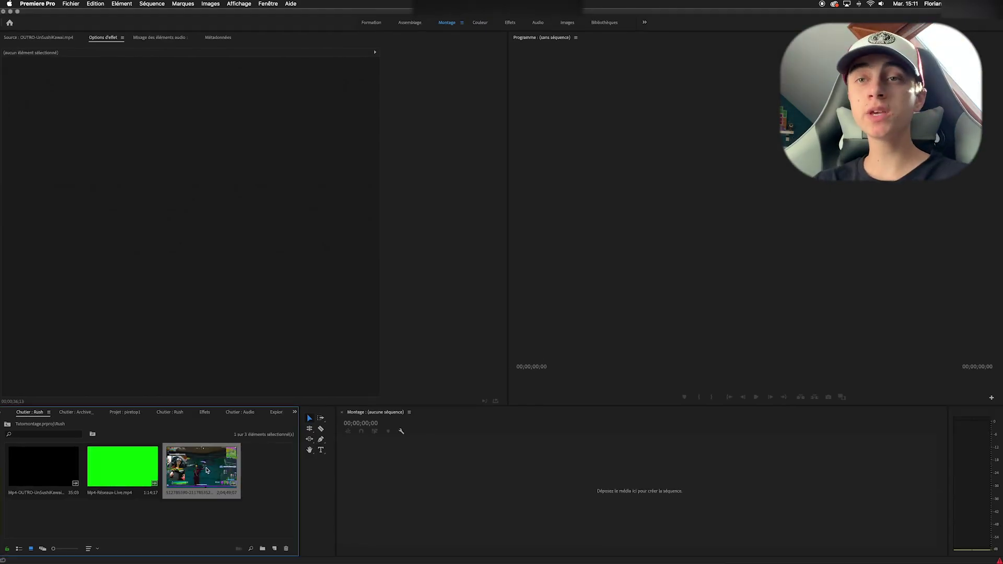
{"action": "left_click_drag", "start_coordinate": [235, 466], "coordinate": [367, 473]}
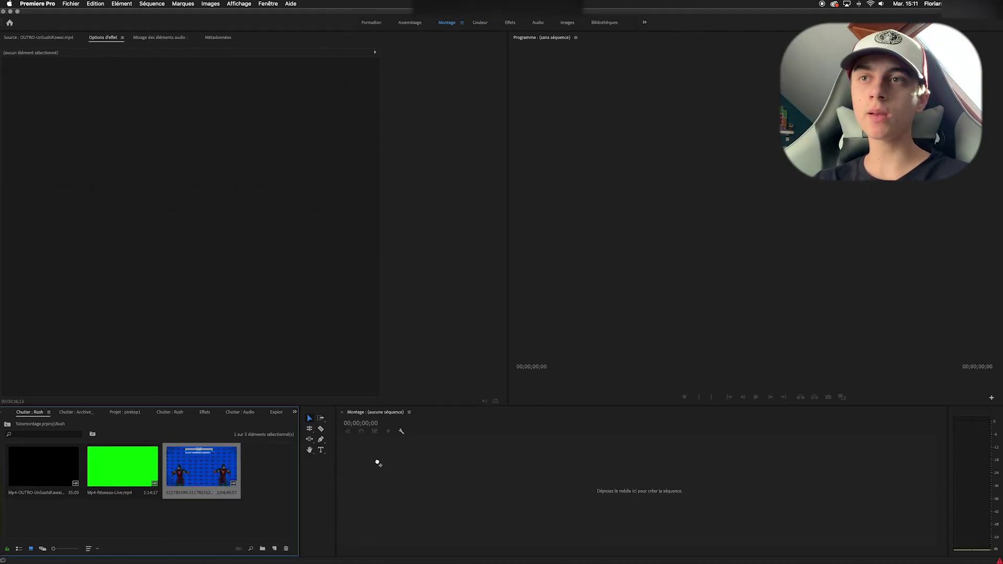
{"action": "mouse_move", "coordinate": [446, 432]}
{"action": "left_mouse_down"}
{"action": "mouse_move", "coordinate": [776, 434]}
{"action": "mouse_move", "coordinate": [430, 433]}
{"action": "left_mouse_up"}
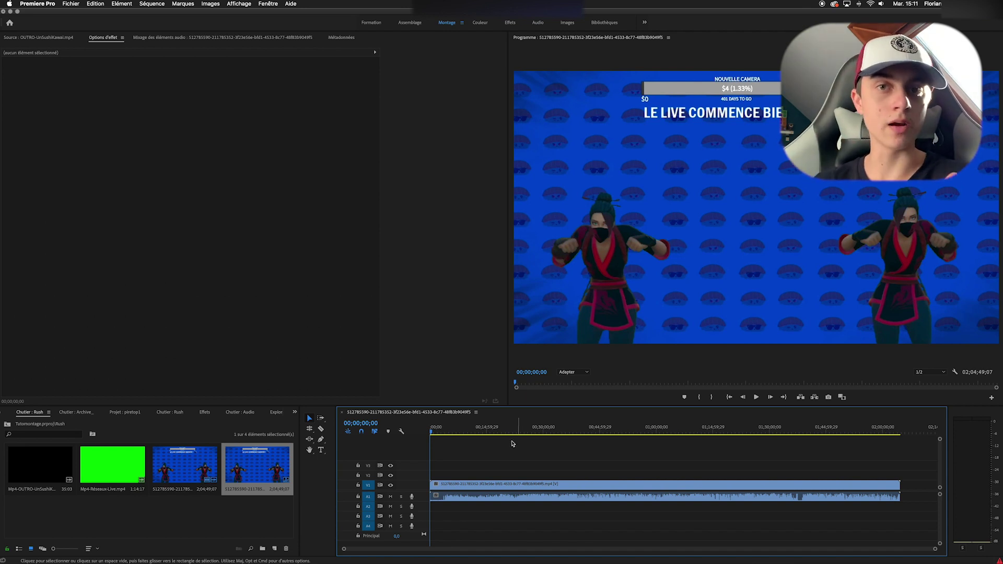
Step: Trim the waiting-screen intro off the livestream clip and align the remaining footage with the start of the sequence
{"action": "left_click", "coordinate": [445, 433]}
{"action": "left_click", "coordinate": [451, 433]}
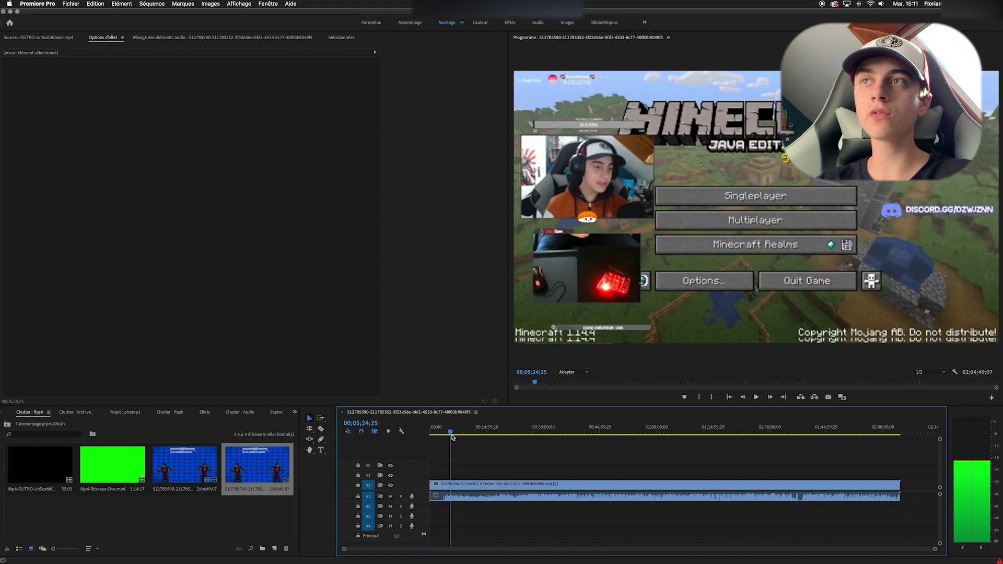
{"action": "left_click", "coordinate": [447, 433]}
{"action": "key", "text": "super+k"}
{"action": "left_click", "coordinate": [443, 488]}
{"action": "key", "text": "BackSpace"}
{"action": "left_click_drag", "start_coordinate": [460, 488], "coordinate": [419, 489]}
{"action": "left_click", "coordinate": [445, 434]}
{"action": "key", "text": "Home"}
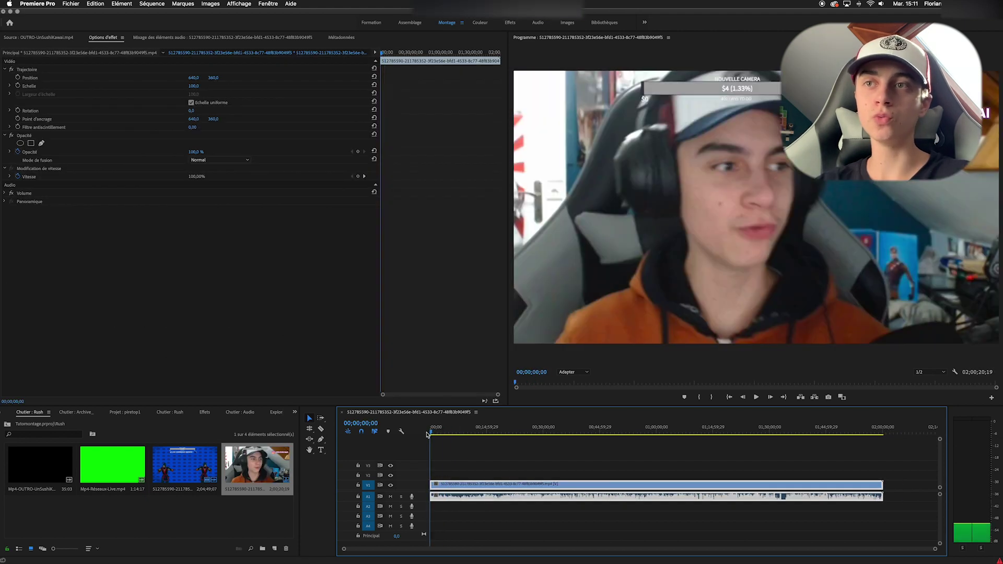
Step: Cut out the silent passage between about frame 9 and the one-second mark, and close the gap with a ripple delete
{"action": "scroll", "coordinate": [458, 469], "scroll_direction": "up", "scroll_amount": 5}
{"action": "scroll", "coordinate": [457, 469], "scroll_direction": "up", "scroll_amount": 8}
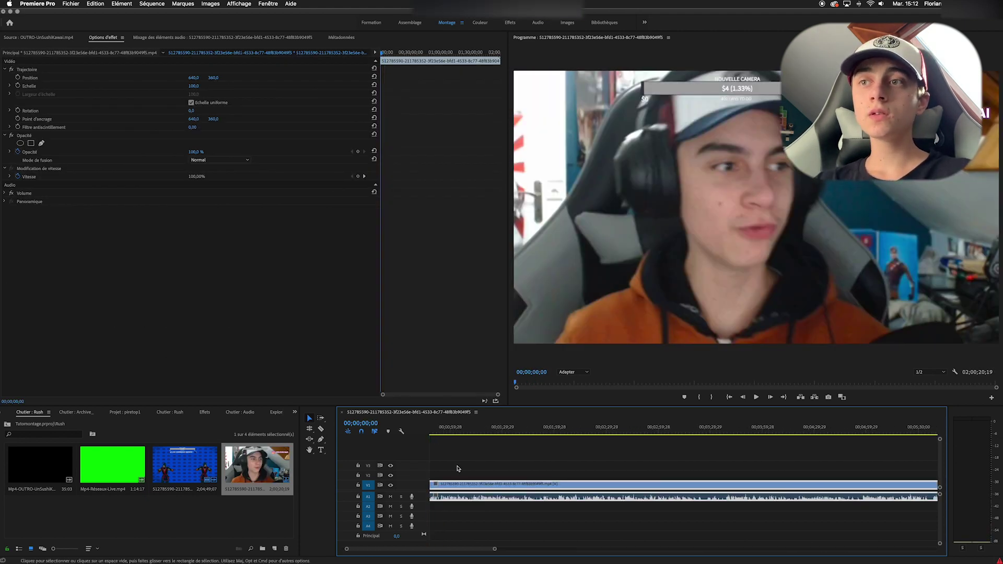
{"action": "scroll", "coordinate": [451, 527], "scroll_direction": "up", "scroll_amount": 10}
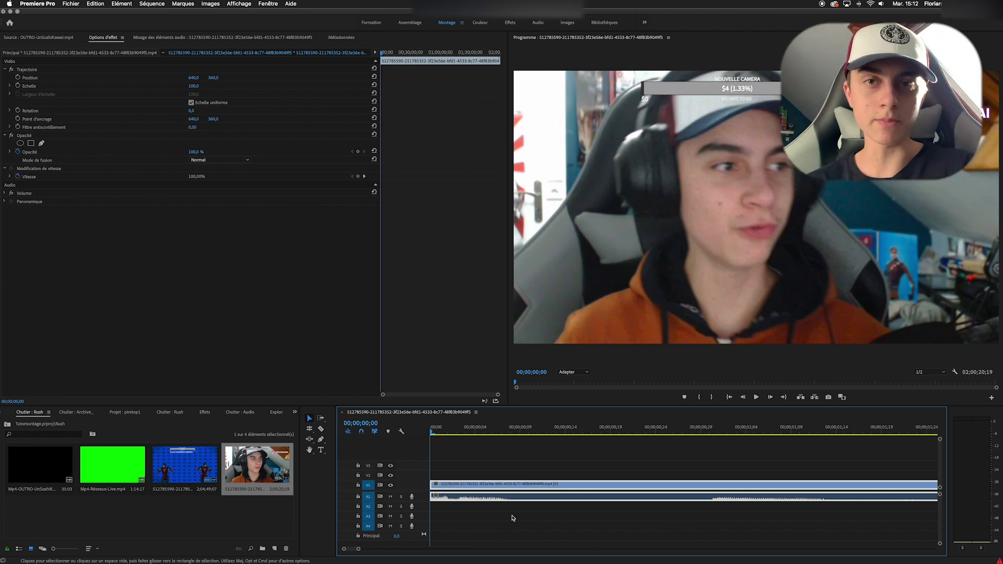
{"action": "key", "text": "c"}
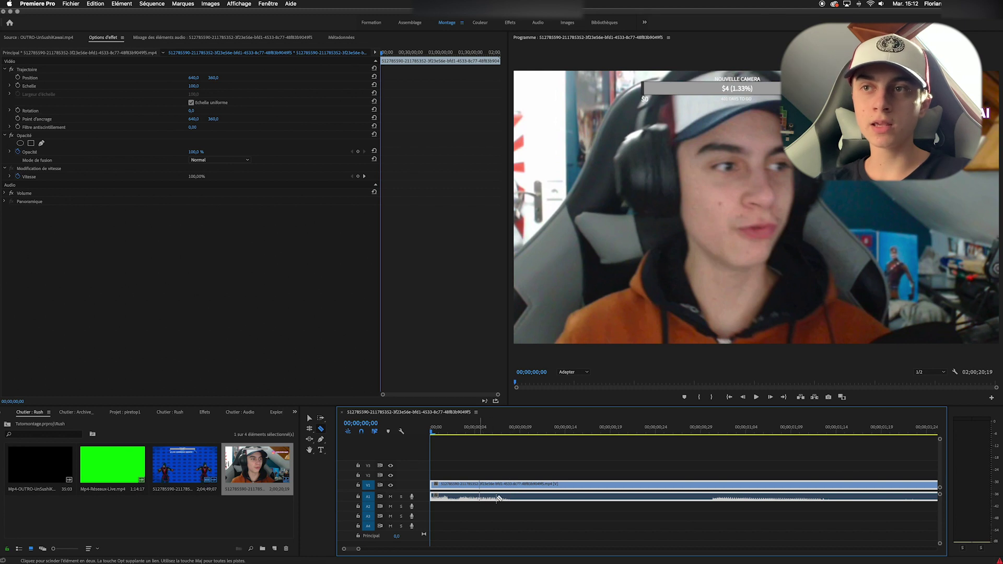
{"action": "left_click", "coordinate": [515, 486]}
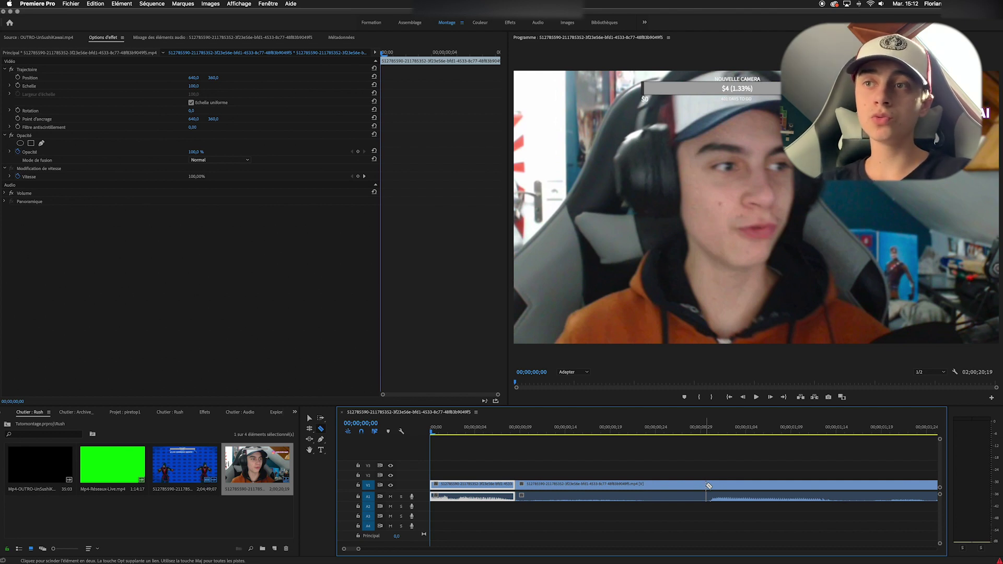
{"action": "right_click", "coordinate": [592, 490]}
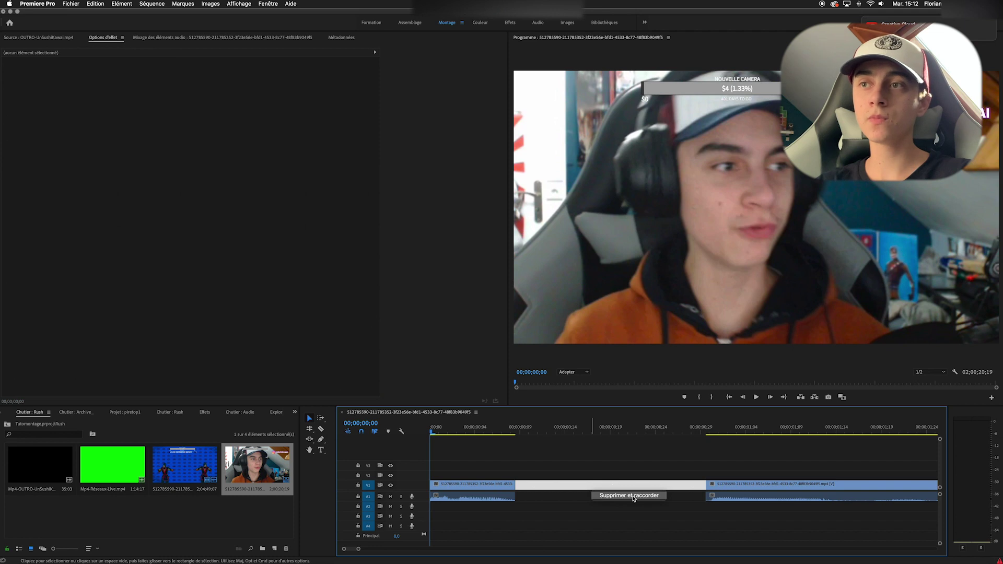
{"action": "left_click", "coordinate": [630, 495]}
Step: Play back the start of the sequence to check the first cut
{"action": "left_click", "coordinate": [515, 432]}
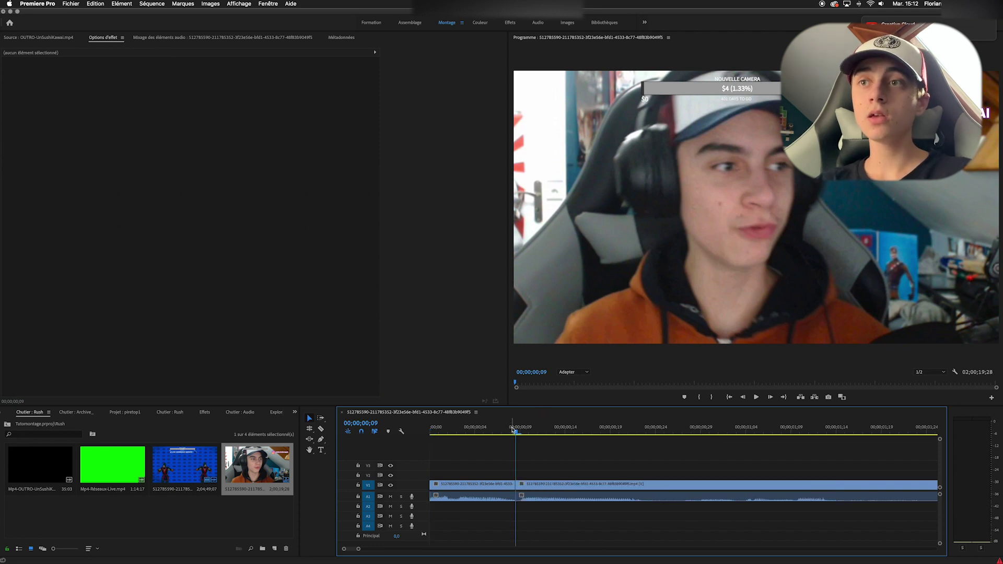
{"action": "key", "text": "space"}
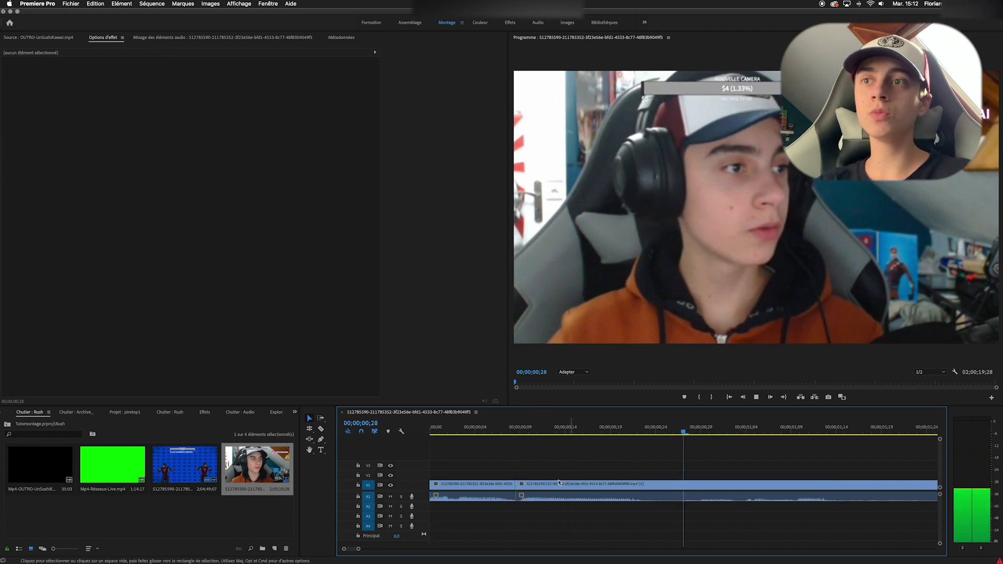
{"action": "left_click", "coordinate": [467, 428]}
{"action": "key", "text": "space"}
{"action": "key", "text": "space"}
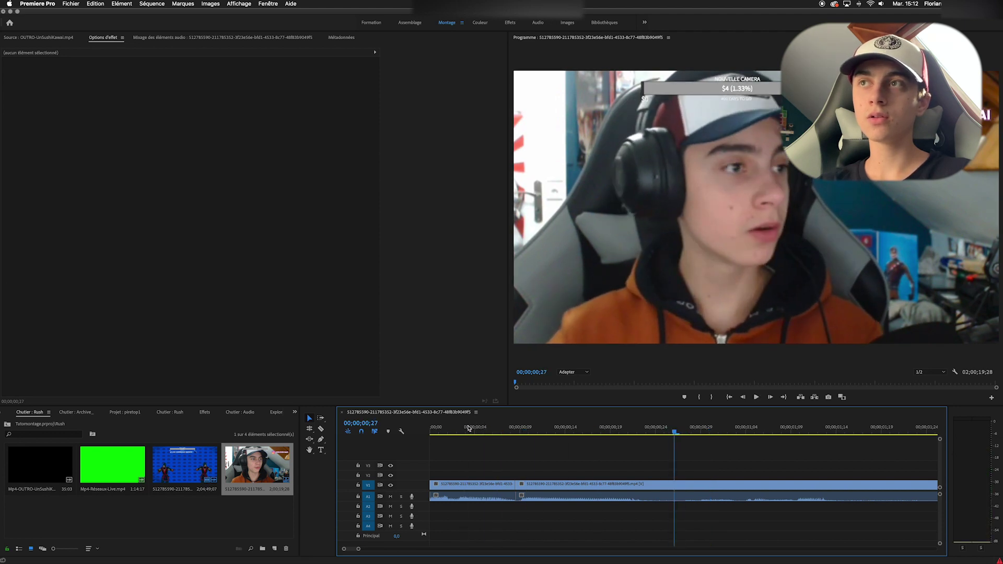
Step: Cut out the silent passage between about 00;00;01;24 and 00;00;02;01, and close the gap with a ripple delete
{"action": "scroll", "coordinate": [613, 455], "scroll_direction": "right", "scroll_amount": 5}
{"action": "key", "text": "="}
{"action": "key", "text": "c"}
{"action": "left_click", "coordinate": [490, 484]}
{"action": "left_click", "coordinate": [604, 485]}
{"action": "key", "text": "v"}
{"action": "left_click", "coordinate": [591, 485]}
{"action": "key", "text": "Delete"}
{"action": "right_click", "coordinate": [590, 488]}
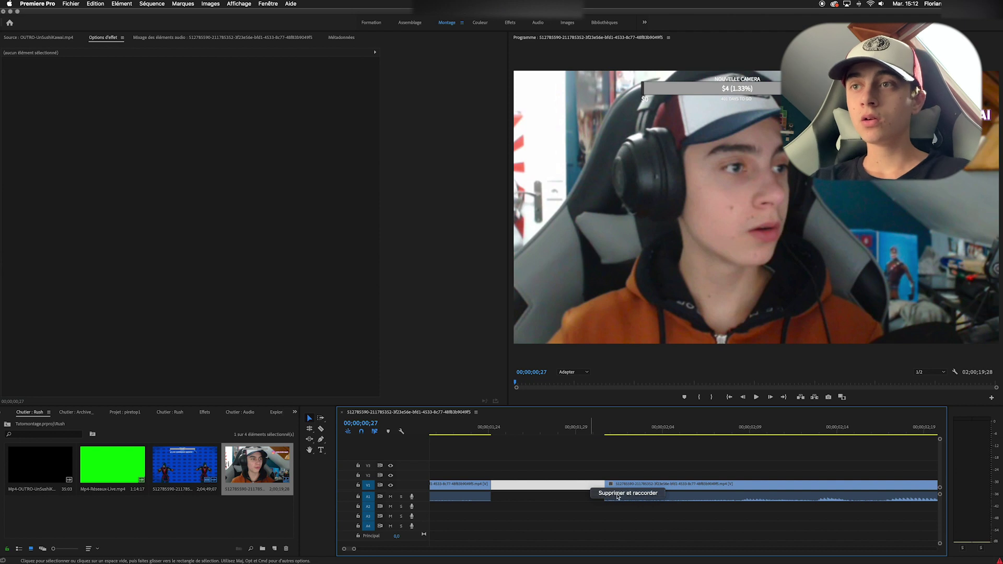
{"action": "left_click", "coordinate": [608, 493]}
{"action": "key", "text": "minus"}
{"action": "key", "text": "minus"}
{"action": "key", "text": "minus"}
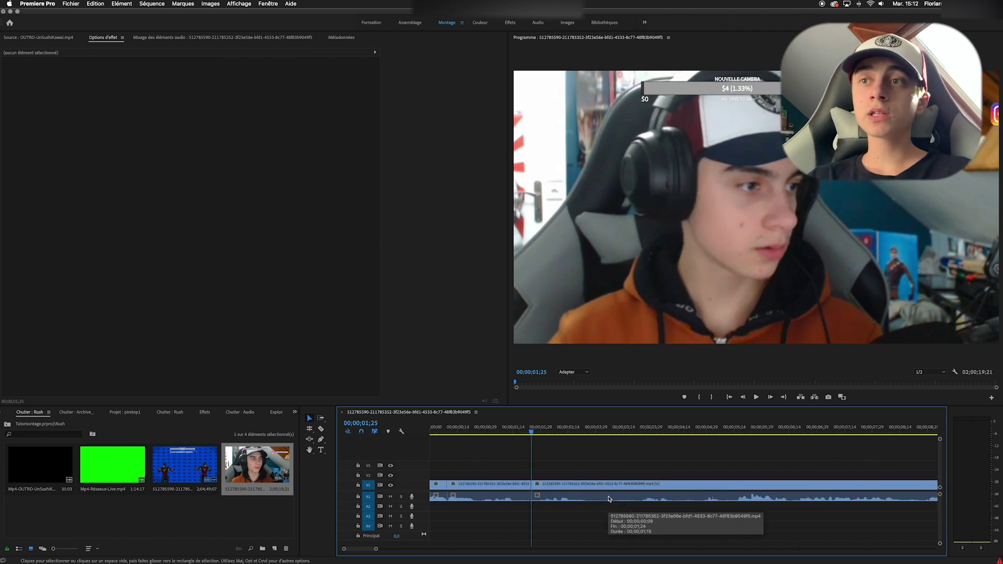
Step: Place the Sushi-PoP clip from the Tutomontage project above the footage at the sequence start, and select it with the playhead at 00;00;00;10
{"action": "left_click", "coordinate": [19, 414]}
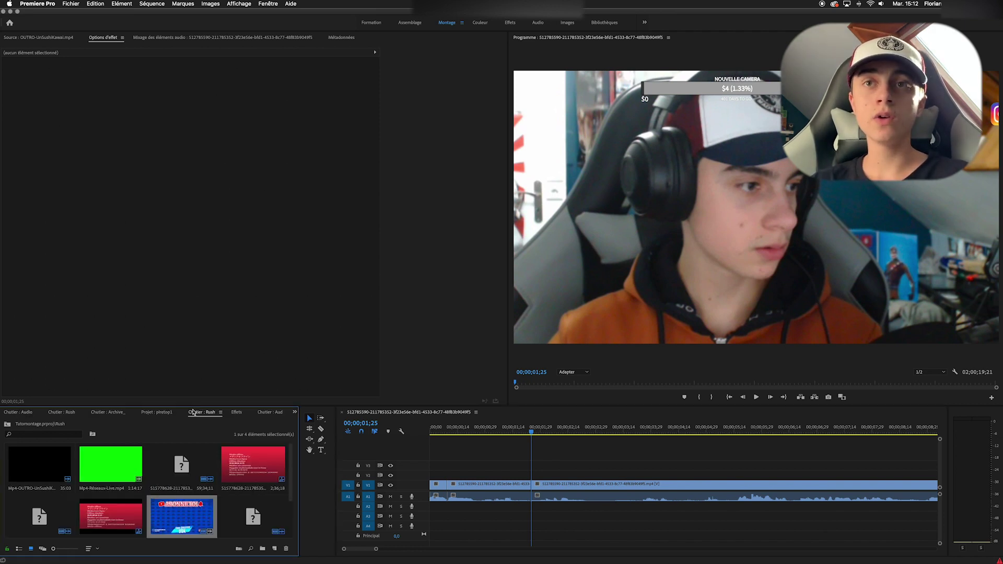
{"action": "scroll", "coordinate": [250, 416], "scroll_direction": "down", "scroll_amount": 8}
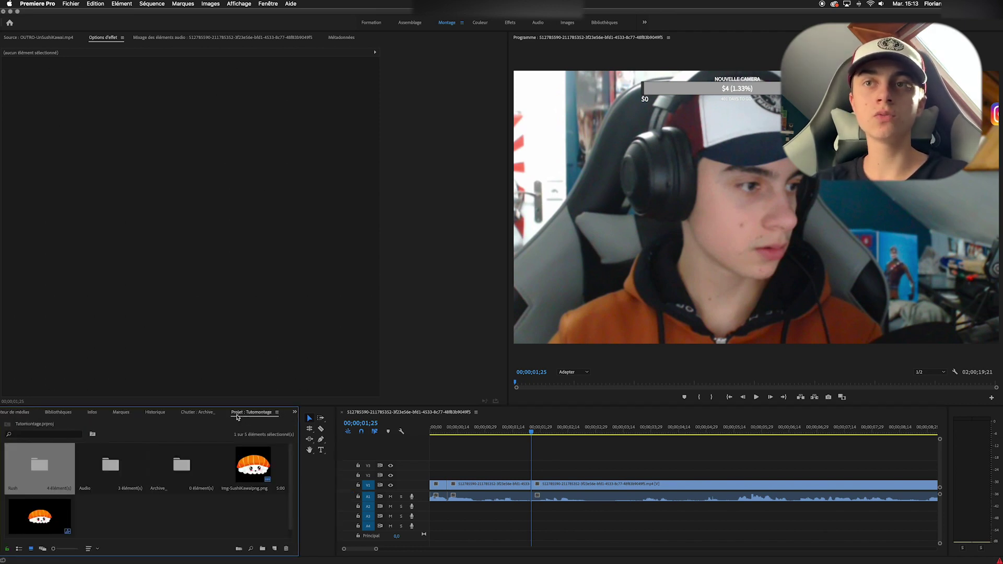
{"action": "left_click_drag", "start_coordinate": [40, 516], "coordinate": [430, 476]}
{"action": "left_click", "coordinate": [452, 427]}
{"action": "left_click_drag", "start_coordinate": [450, 426], "coordinate": [449, 427]}
{"action": "left_click", "coordinate": [456, 475]}
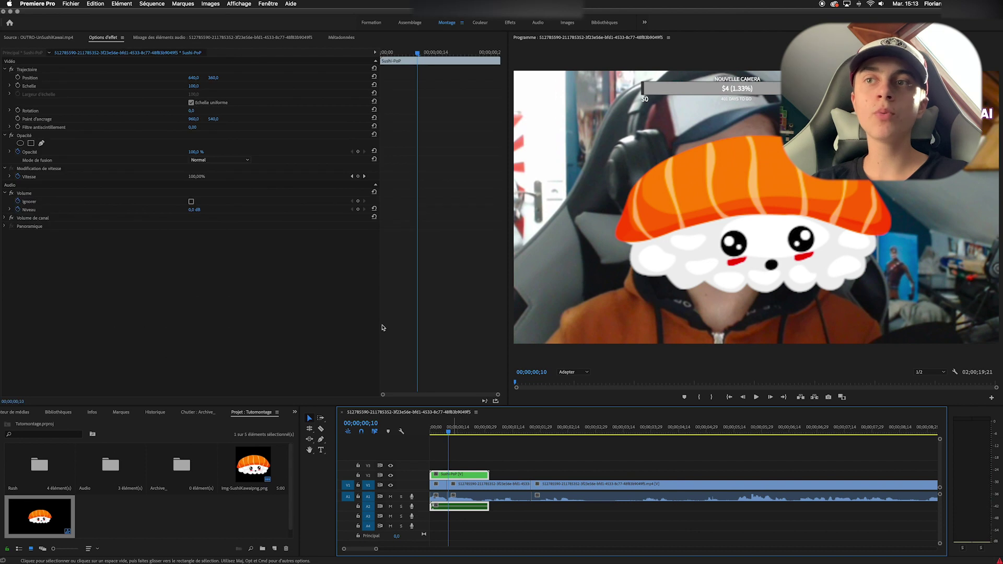
Step: Scale the Sushi-PoP overlay down to 58% and play back the sequence start to check it
{"action": "left_click_drag", "start_coordinate": [193, 85], "coordinate": [171, 85]}
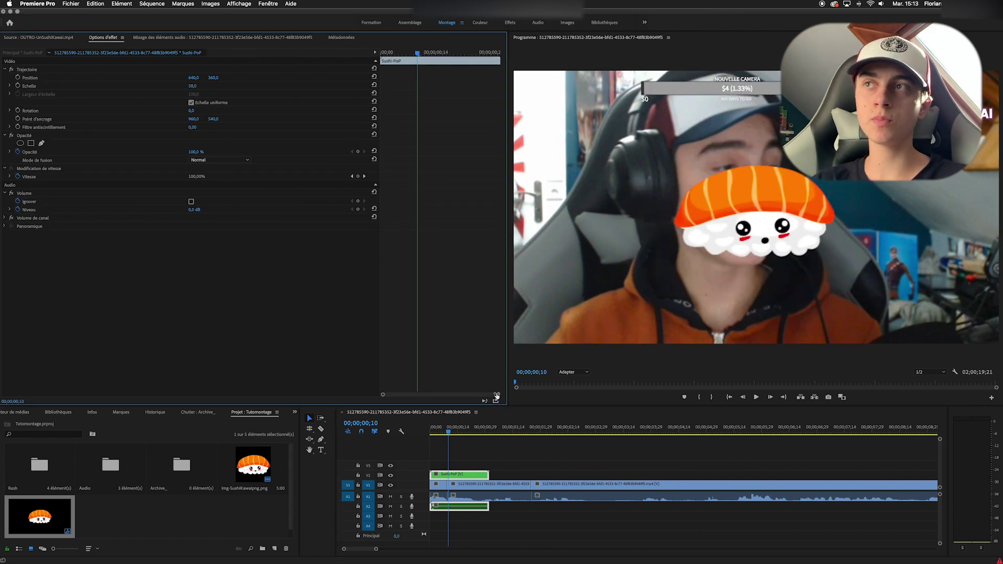
{"action": "left_click_drag", "start_coordinate": [449, 428], "coordinate": [430, 429]}
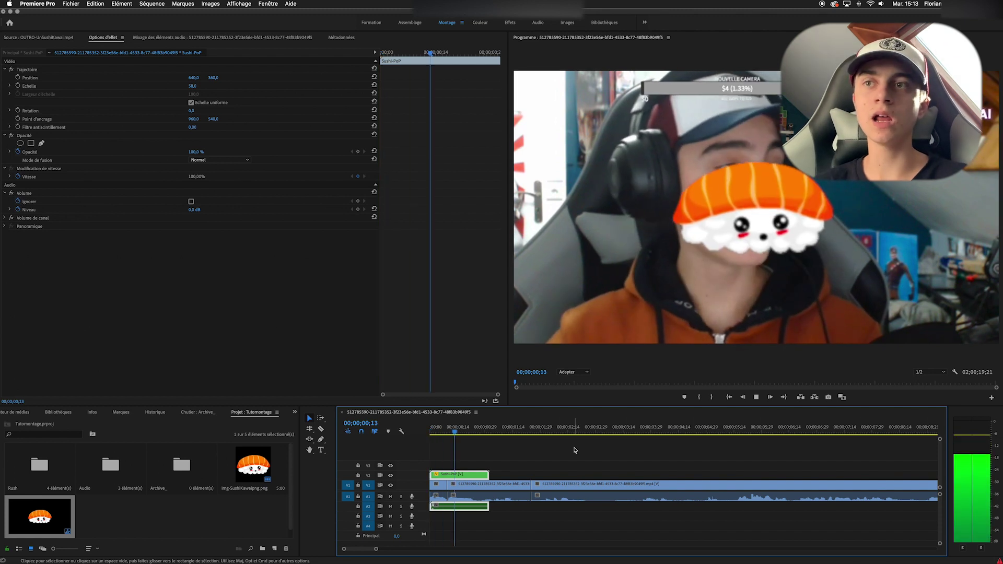
{"action": "key", "text": "space"}
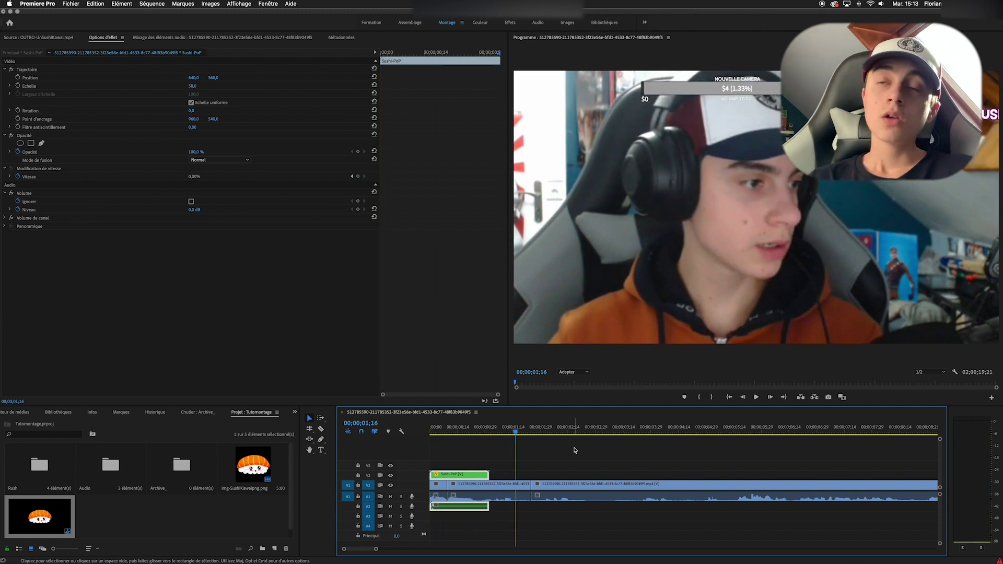
Step: Split the stream footage at about 00;00;02;27 and 00;00;03;28, remove everything after the second cut, and play back the shortened sequence
{"action": "scroll", "coordinate": [556, 458], "scroll_direction": "right", "scroll_amount": 2}
{"action": "key", "text": "c"}
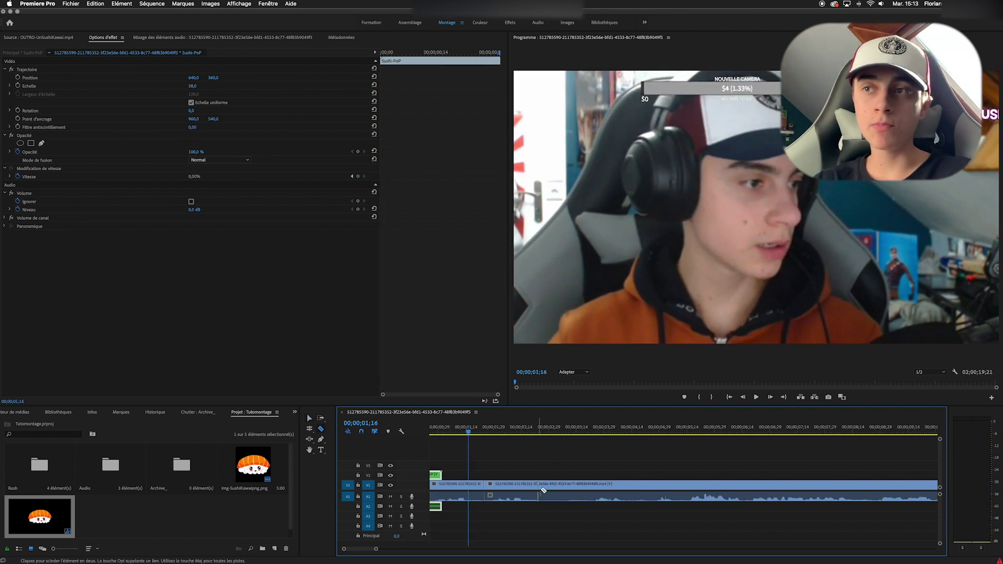
{"action": "left_click", "coordinate": [544, 485]}
{"action": "left_click", "coordinate": [601, 484]}
{"action": "key", "text": "v"}
{"action": "left_click", "coordinate": [589, 487]}
{"action": "key", "text": "End"}
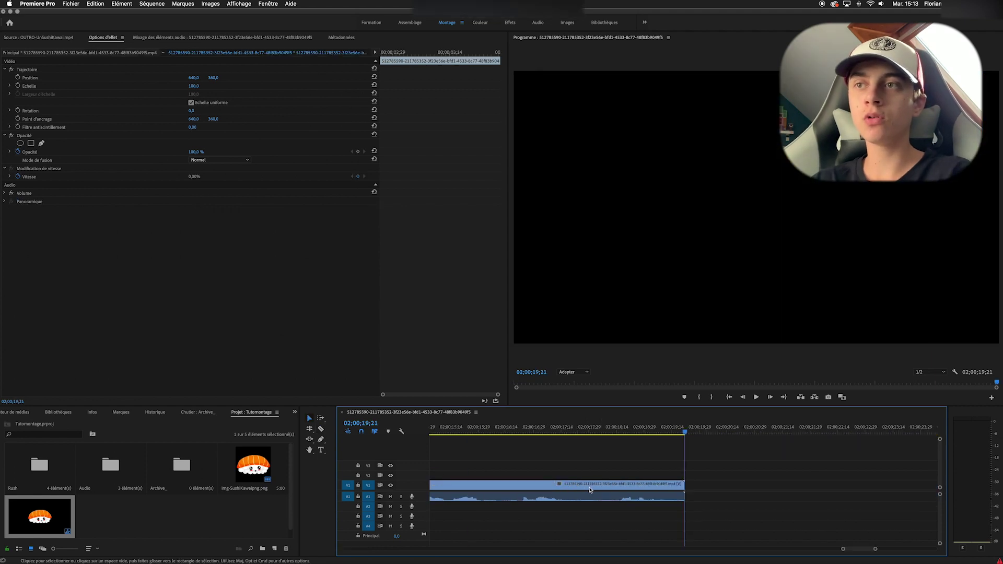
{"action": "right_click", "coordinate": [587, 490]}
{"action": "left_click", "coordinate": [548, 472]}
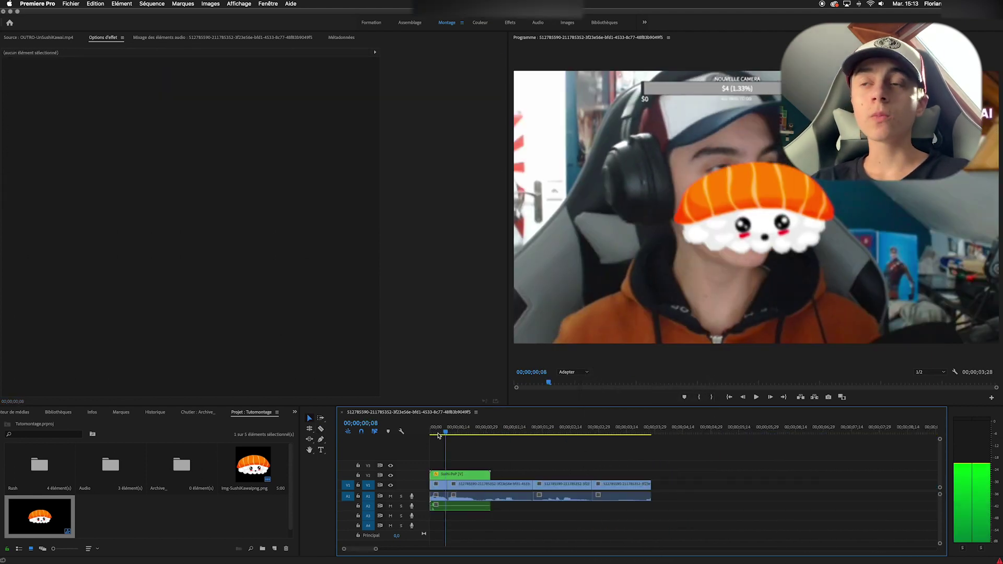
{"action": "left_click_drag", "start_coordinate": [438, 435], "coordinate": [617, 434]}
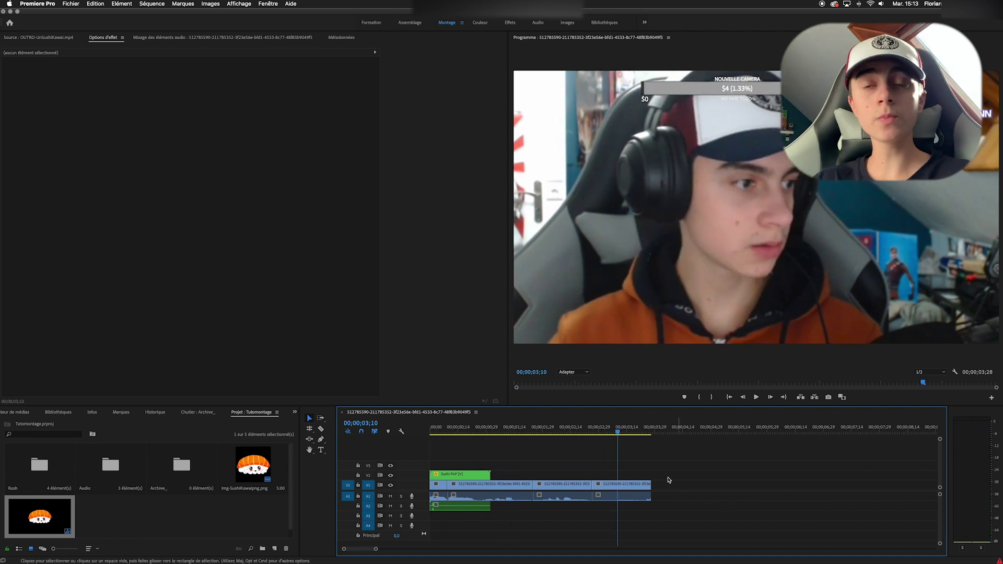
{"action": "key", "text": "space"}
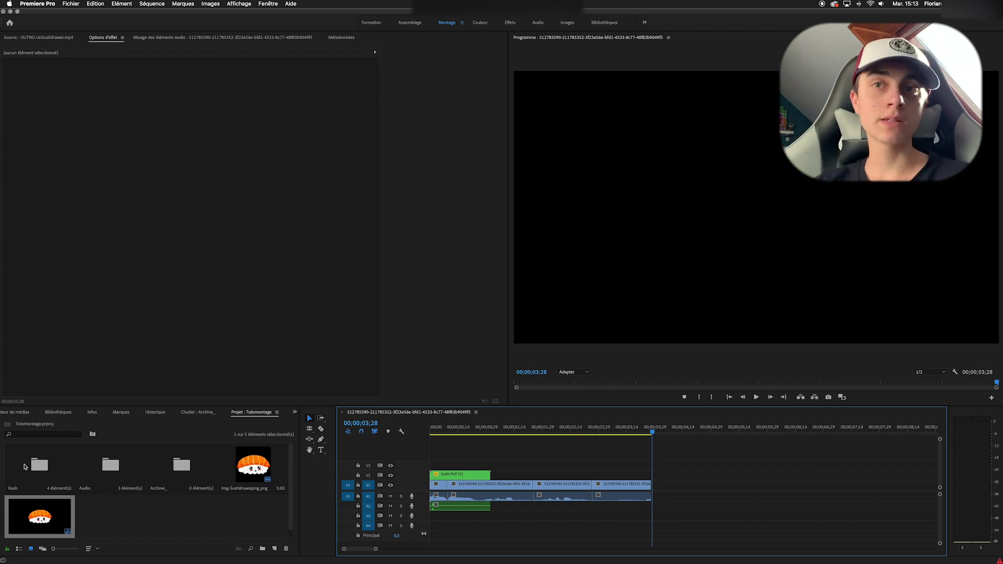
Step: Place the Mp4-OUTRO-UnSushiKawai.mp4 clip from the Rush bin on the main video track after the footage, leaving a short gap
{"action": "double_click", "coordinate": [51, 474]}
{"action": "left_click_drag", "start_coordinate": [40, 464], "coordinate": [667, 487]}
Step: Scrub through the outro clip in the timeline to examine its picture and sound up to about 00;00;14;13
{"action": "scroll", "coordinate": [700, 452], "scroll_direction": "right", "scroll_amount": 2}
{"action": "left_click_drag", "start_coordinate": [608, 432], "coordinate": [850, 442]}
{"action": "key", "text": "XF86AudioMute"}
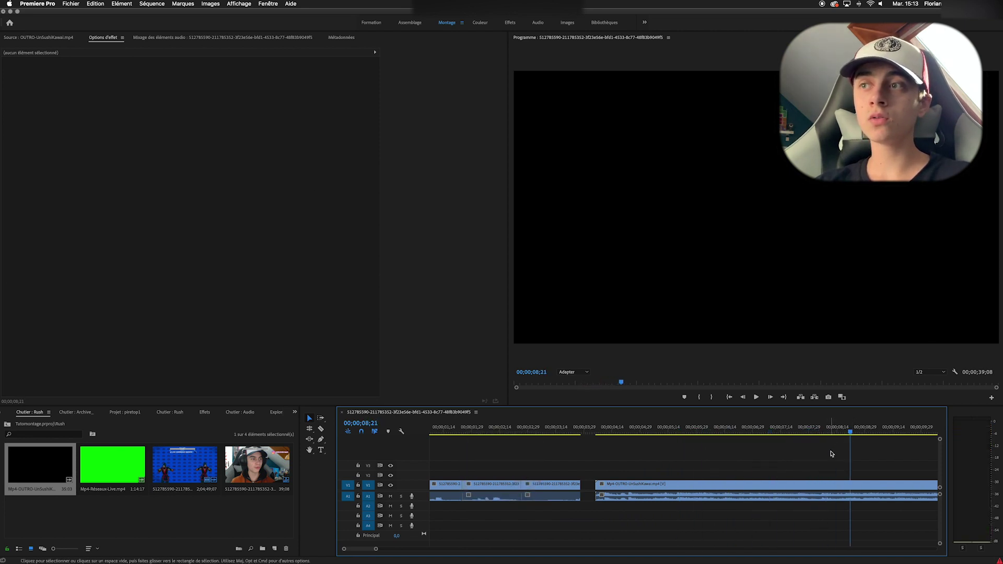
{"action": "scroll", "coordinate": [830, 453], "scroll_direction": "right", "scroll_amount": 3}
{"action": "left_click_drag", "start_coordinate": [710, 433], "coordinate": [906, 442]}
{"action": "scroll", "coordinate": [820, 468], "scroll_direction": "right", "scroll_amount": 3}
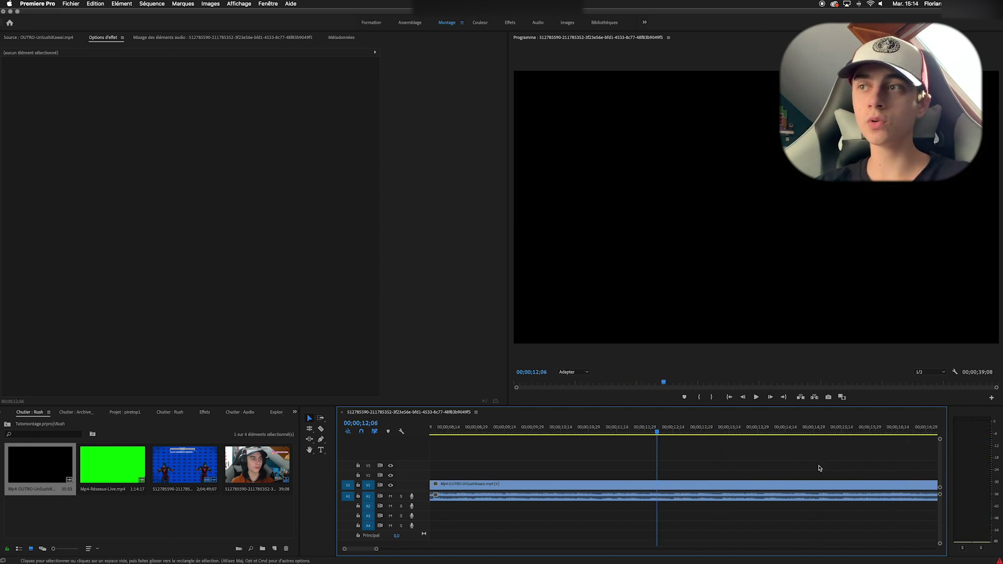
{"action": "scroll", "coordinate": [819, 468], "scroll_direction": "down", "scroll_amount": 5}
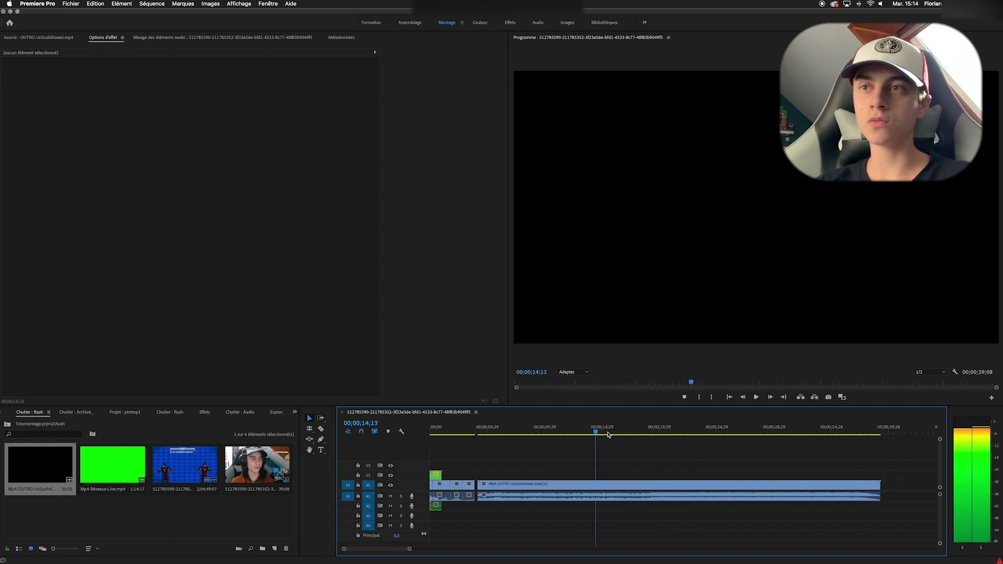